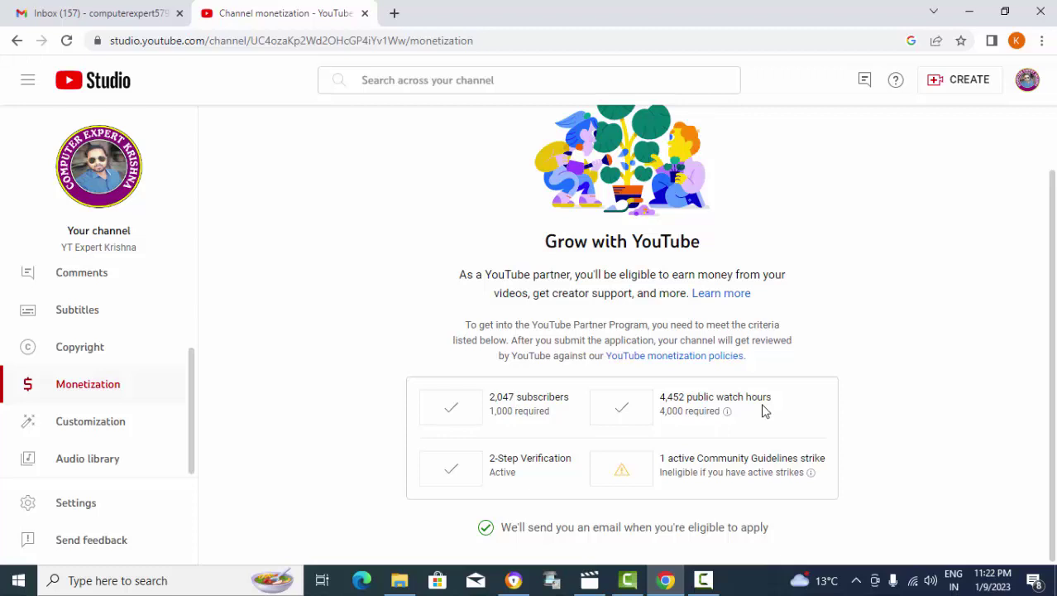
- Switch from the channel's YouTube Studio to its Gmail inbox and open the Security settings of the Google Account
{"action": "scroll", "coordinate": [122, 310], "scroll_direction": "up", "scroll_amount": 3}
{"action": "left_click", "coordinate": [99, 289]}
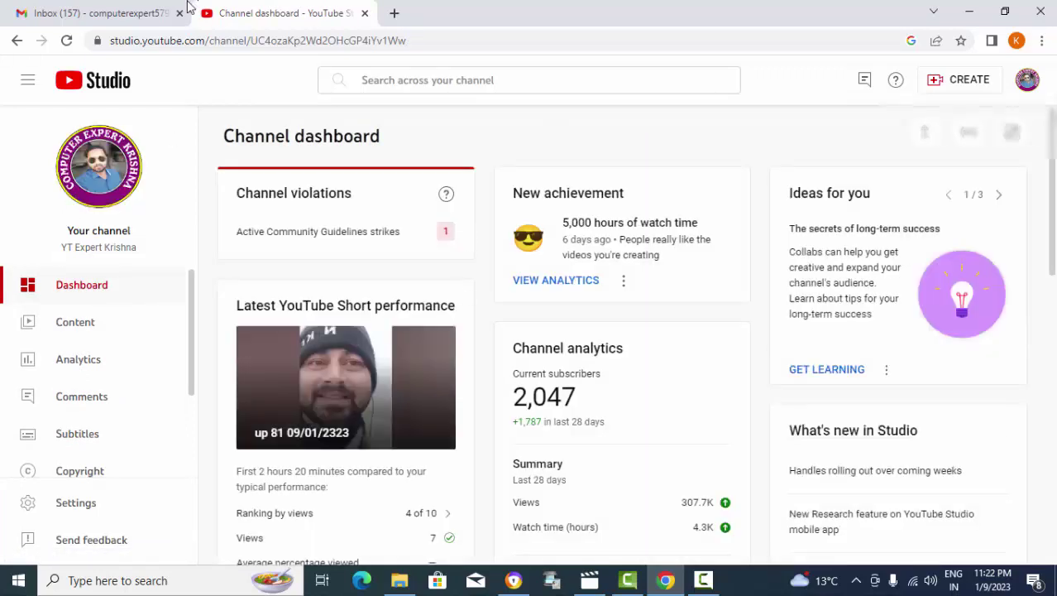
{"action": "left_click", "coordinate": [70, 13]}
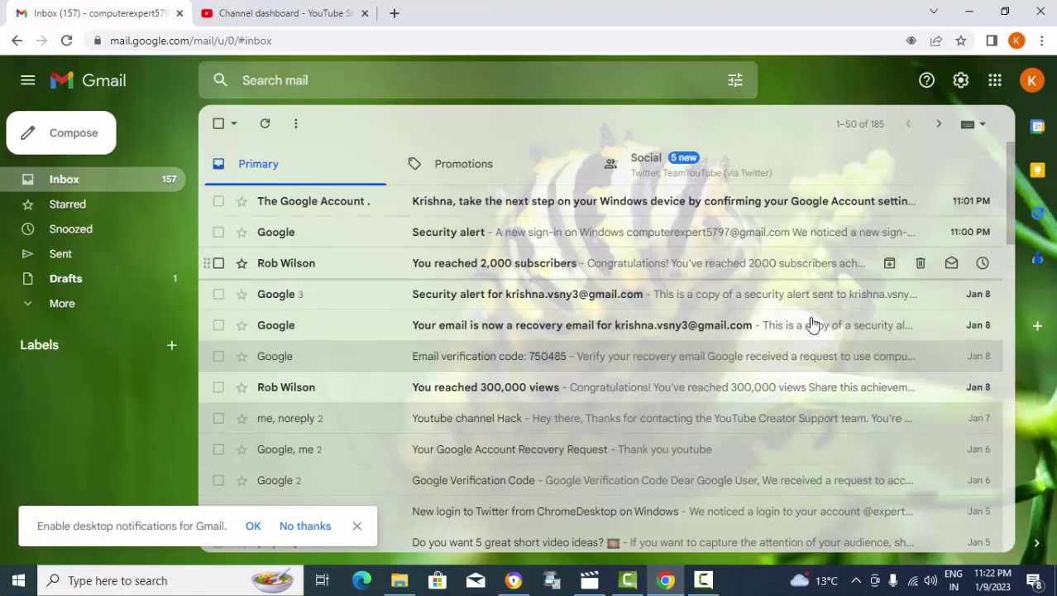
{"action": "left_click", "coordinate": [1032, 83]}
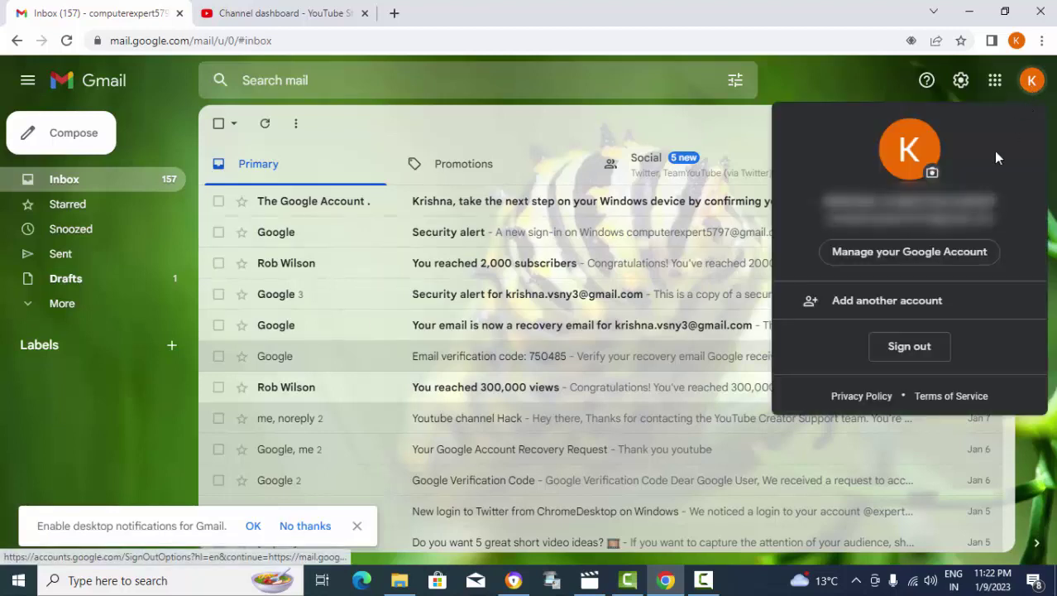
{"action": "left_click", "coordinate": [925, 262]}
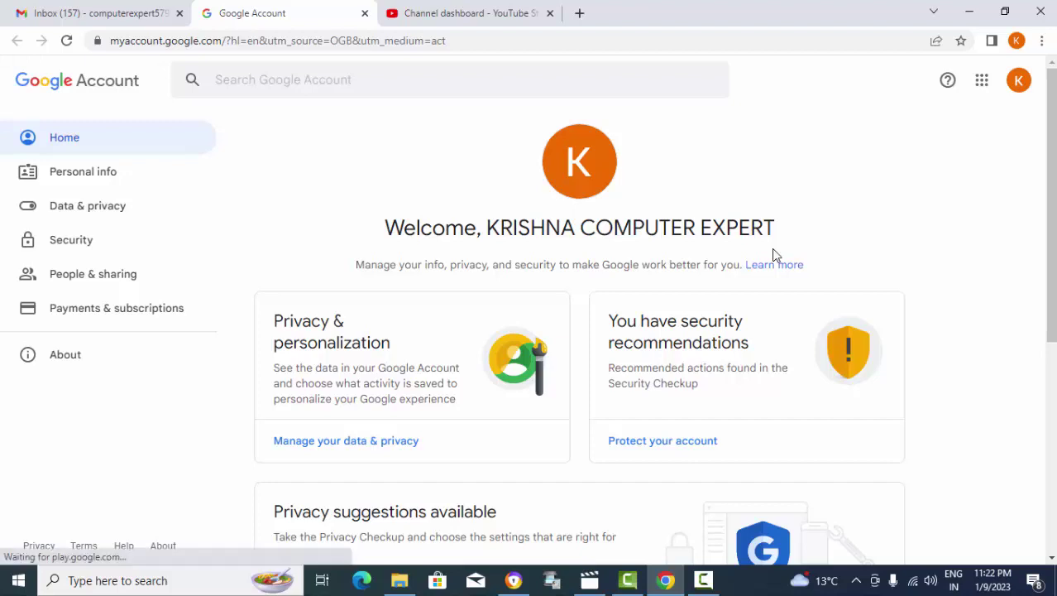
{"action": "left_click", "coordinate": [62, 245]}
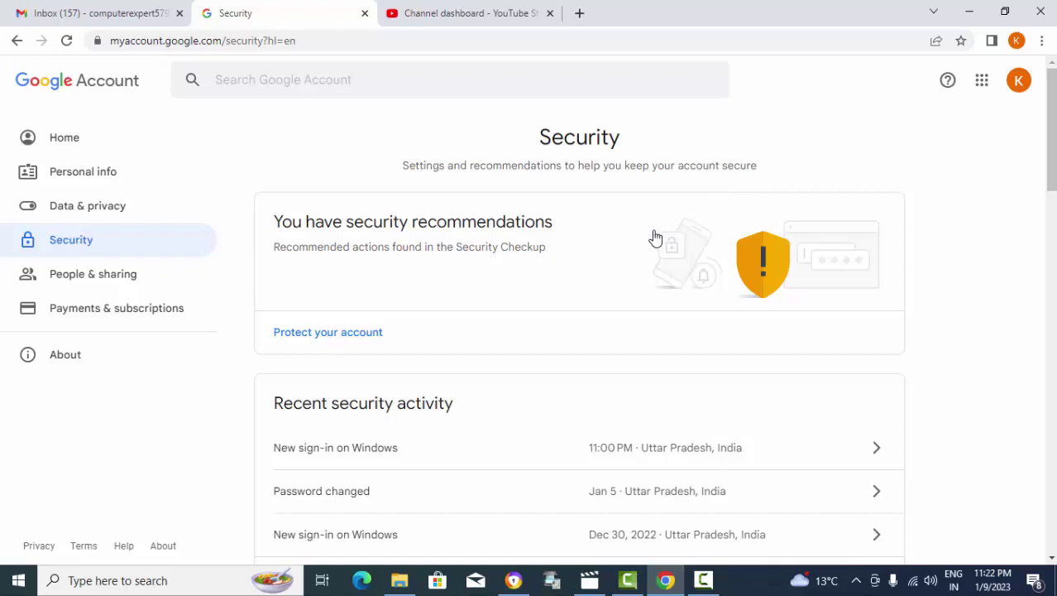
- Open the 2-Step Verification settings, entering the account password to verify identity
{"action": "scroll", "coordinate": [649, 232], "scroll_direction": "down", "scroll_amount": 3}
{"action": "scroll", "coordinate": [623, 226], "scroll_direction": "down", "scroll_amount": 4}
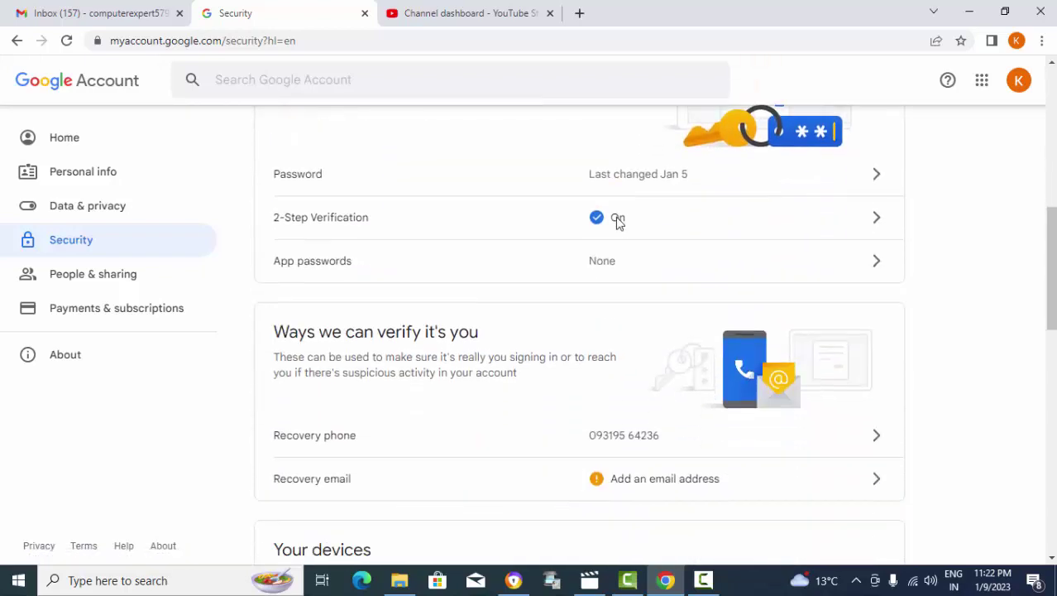
{"action": "scroll", "coordinate": [542, 284], "scroll_direction": "up", "scroll_amount": 2}
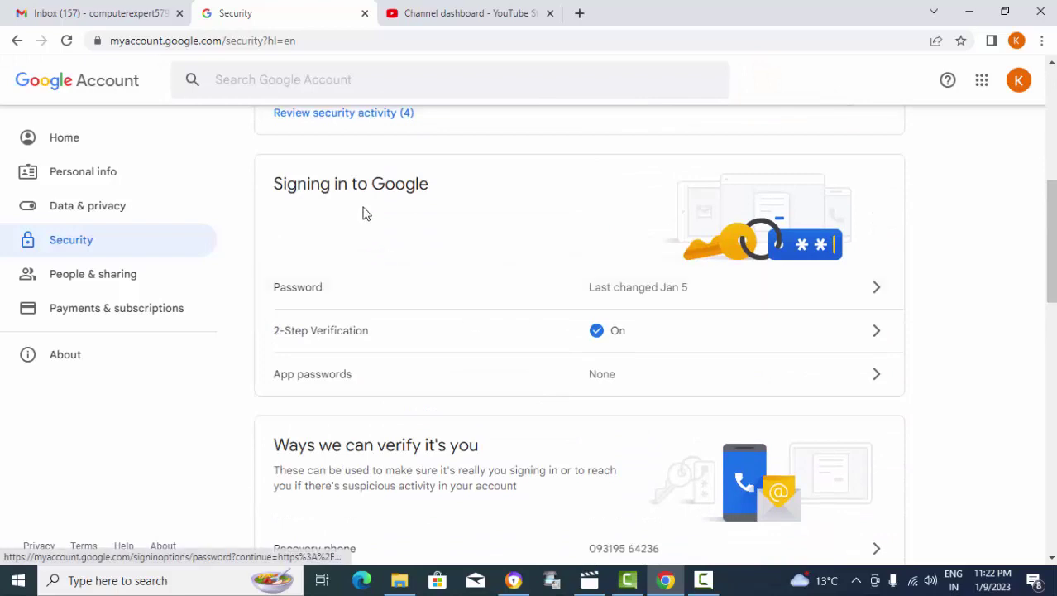
{"action": "left_click", "coordinate": [740, 348]}
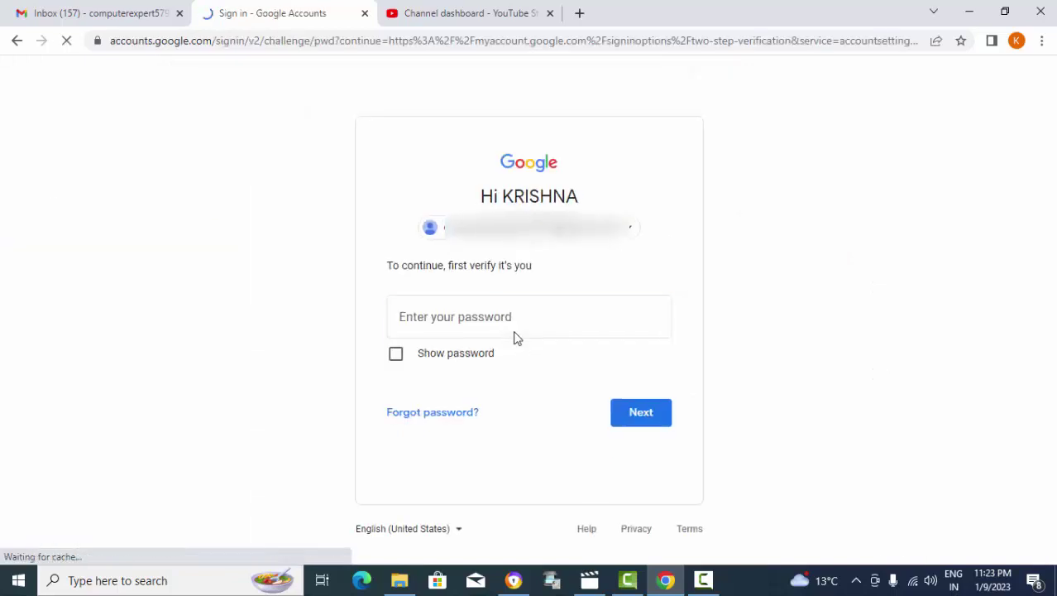
{"action": "type", "text": "***"}
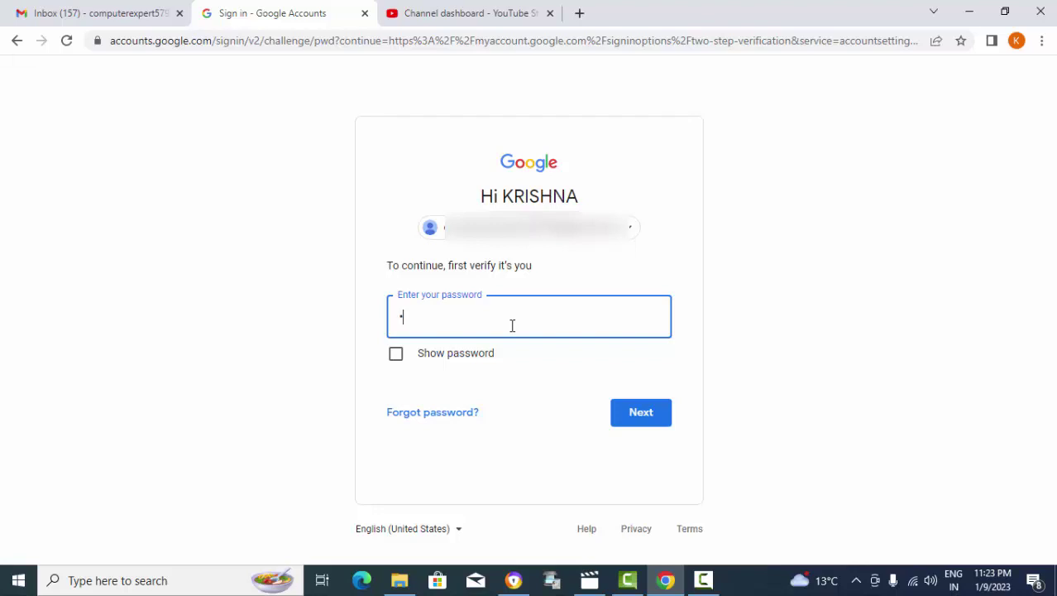
{"action": "type", "text": "**************"}
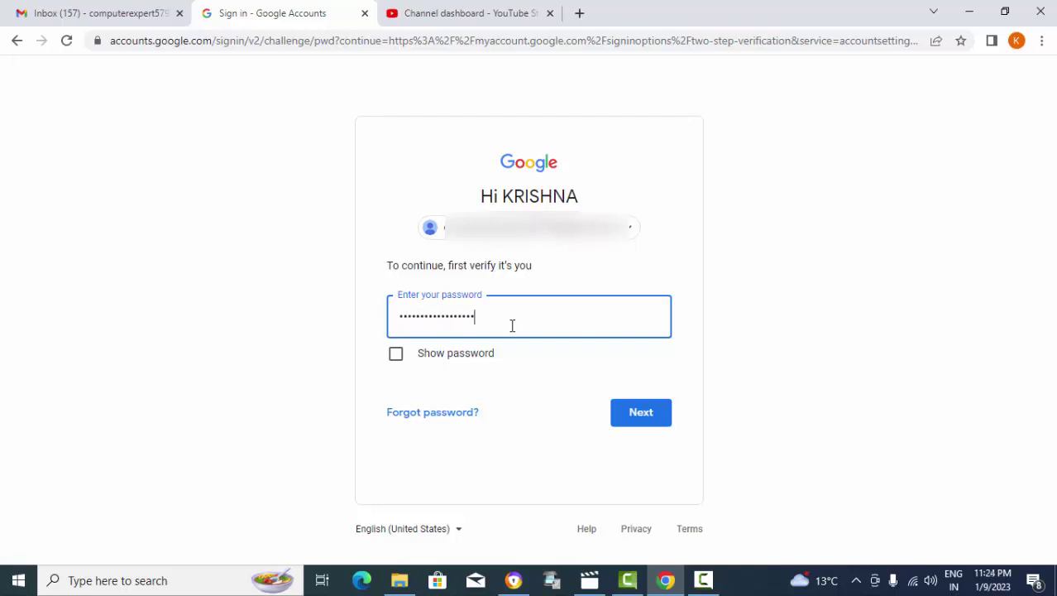
{"action": "left_click", "coordinate": [635, 413]}
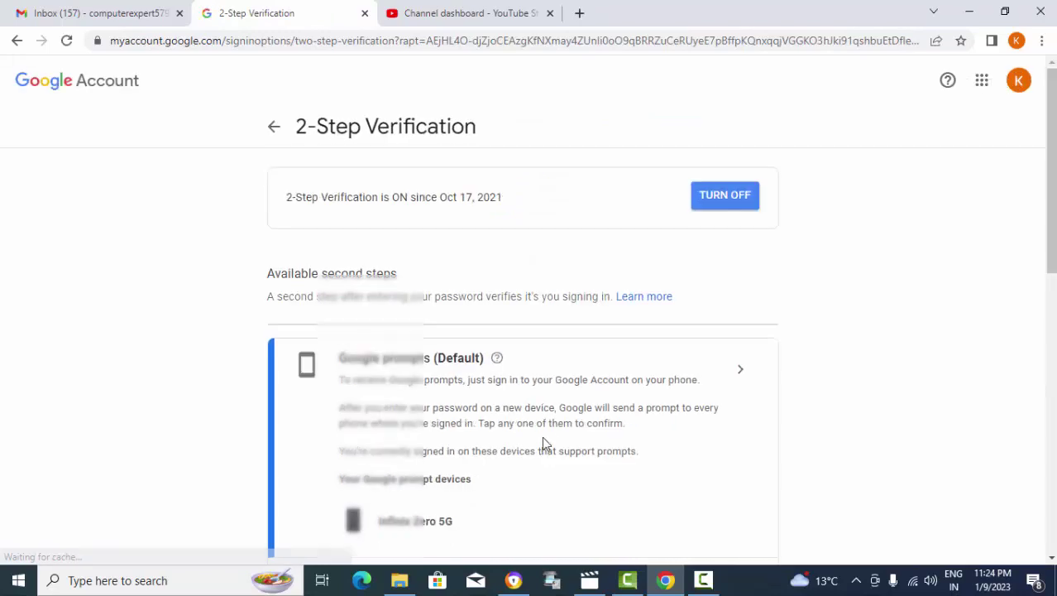
- Review the available second steps, generate backup codes for 2-Step Verification, and look over the list
{"action": "scroll", "coordinate": [546, 438], "scroll_direction": "down", "scroll_amount": 2}
{"action": "scroll", "coordinate": [553, 438], "scroll_direction": "down", "scroll_amount": 1}
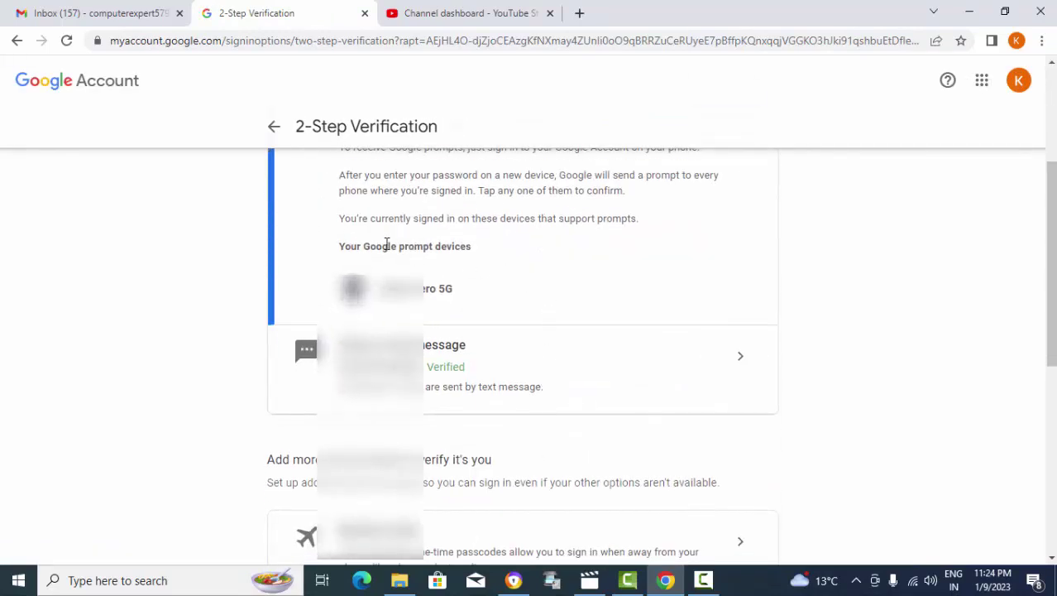
{"action": "scroll", "coordinate": [387, 244], "scroll_direction": "up", "scroll_amount": 1}
{"action": "scroll", "coordinate": [387, 244], "scroll_direction": "up", "scroll_amount": 1}
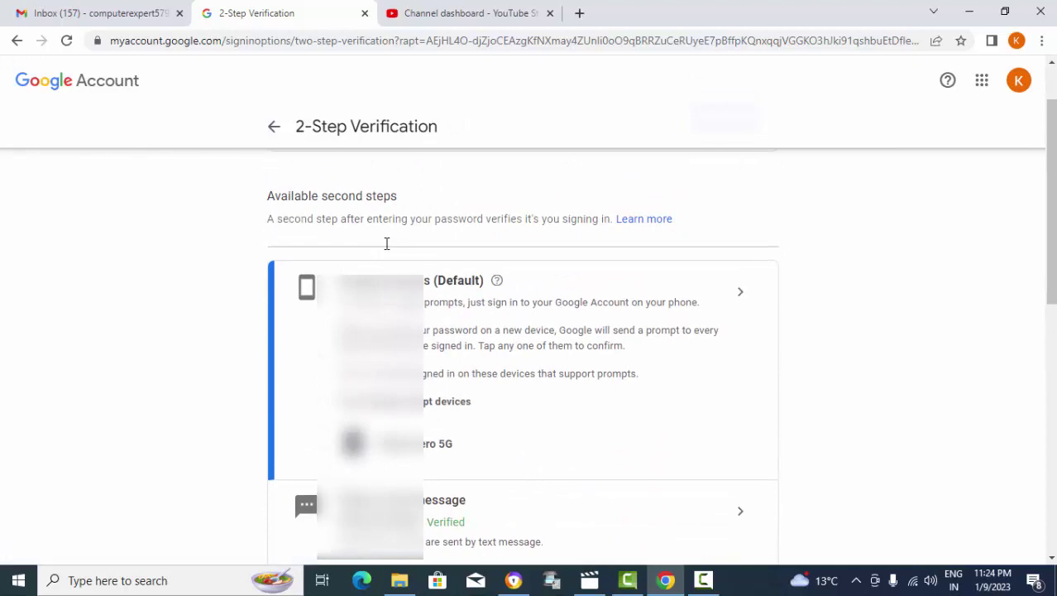
{"action": "scroll", "coordinate": [434, 244], "scroll_direction": "down", "scroll_amount": 2}
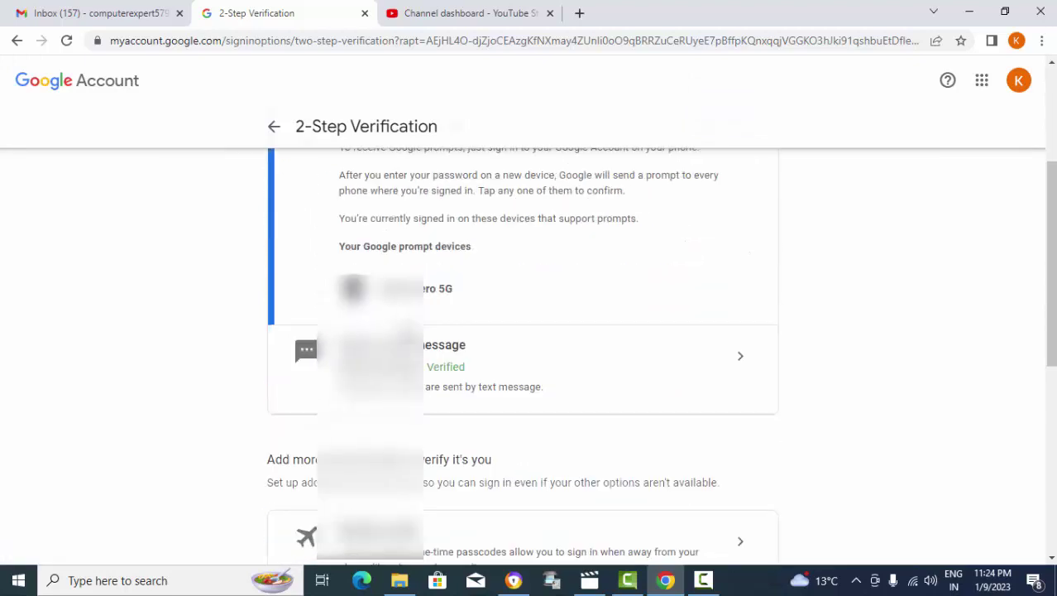
{"action": "scroll", "coordinate": [439, 244], "scroll_direction": "down", "scroll_amount": 1}
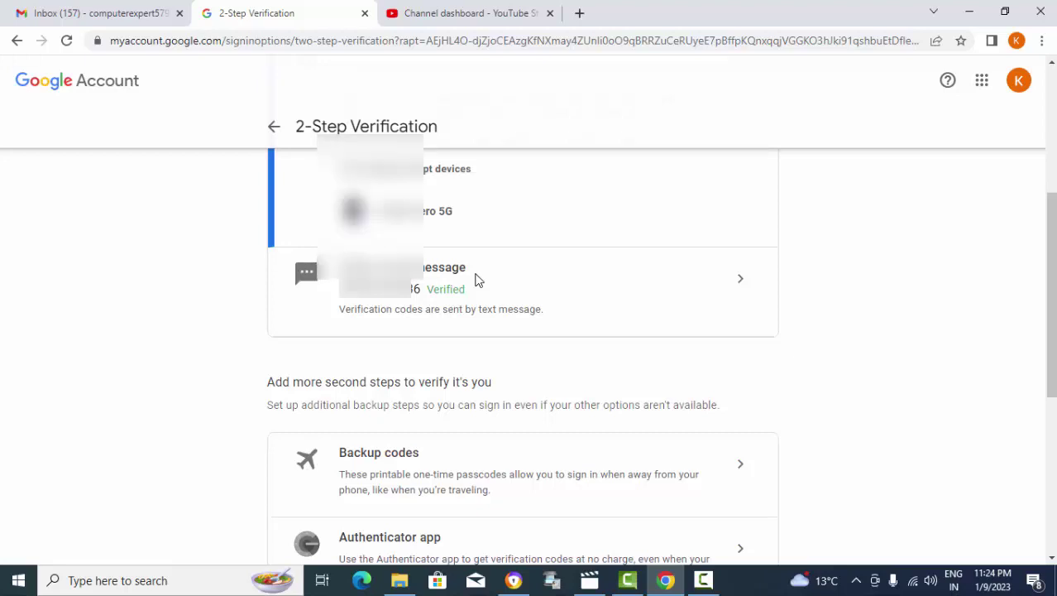
{"action": "scroll", "coordinate": [470, 267], "scroll_direction": "down", "scroll_amount": 2}
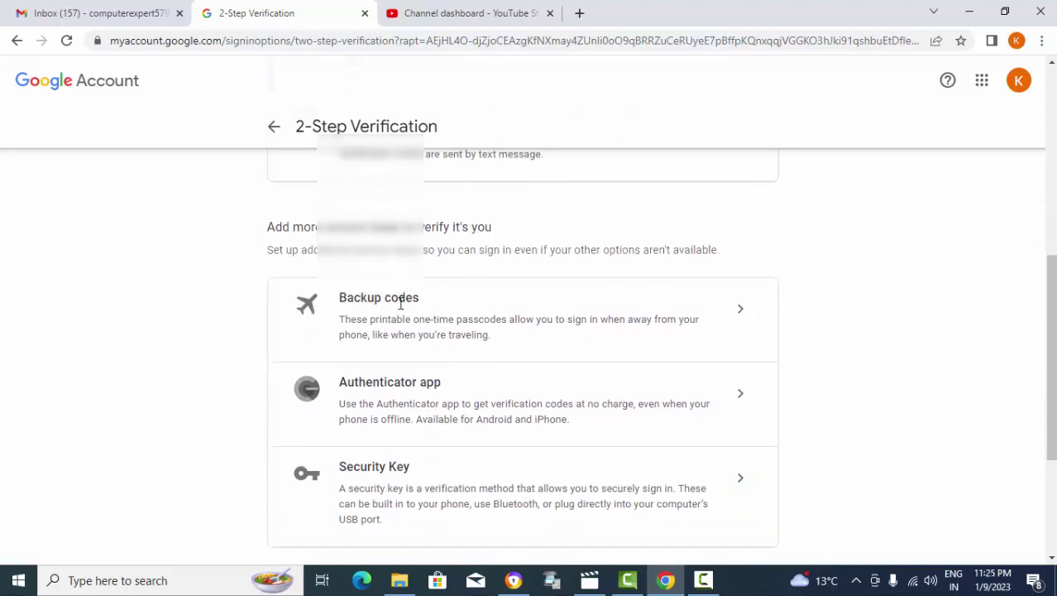
{"action": "left_click", "coordinate": [736, 318]}
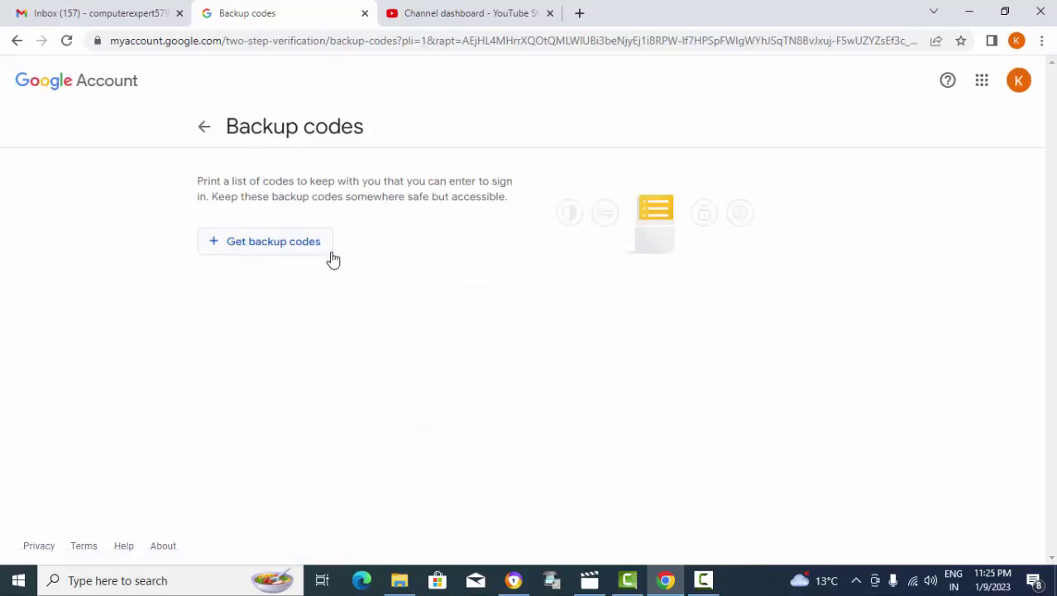
{"action": "left_click", "coordinate": [293, 258]}
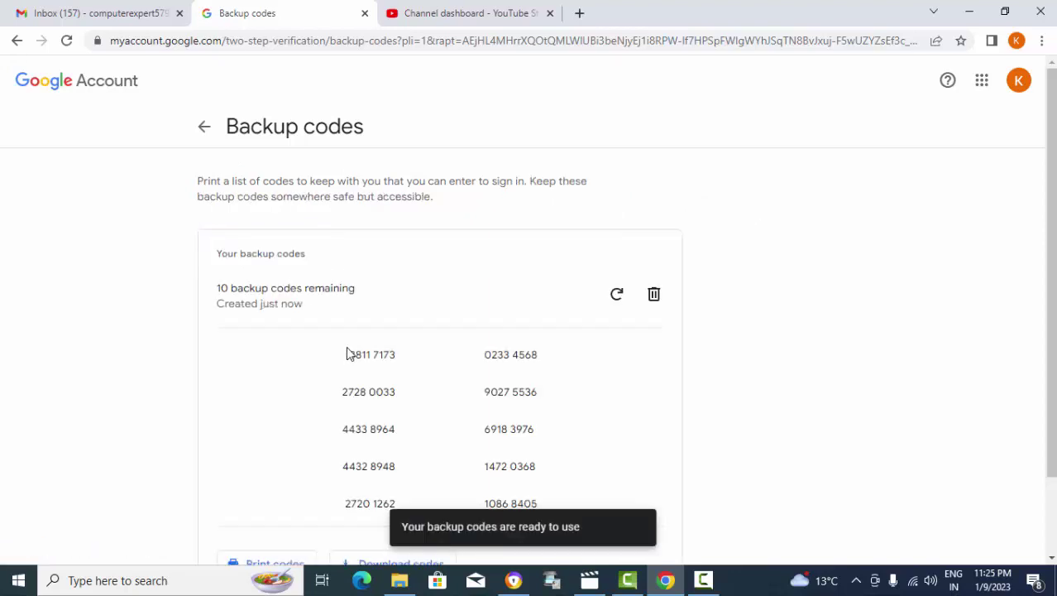
{"action": "scroll", "coordinate": [346, 352], "scroll_direction": "down", "scroll_amount": 1}
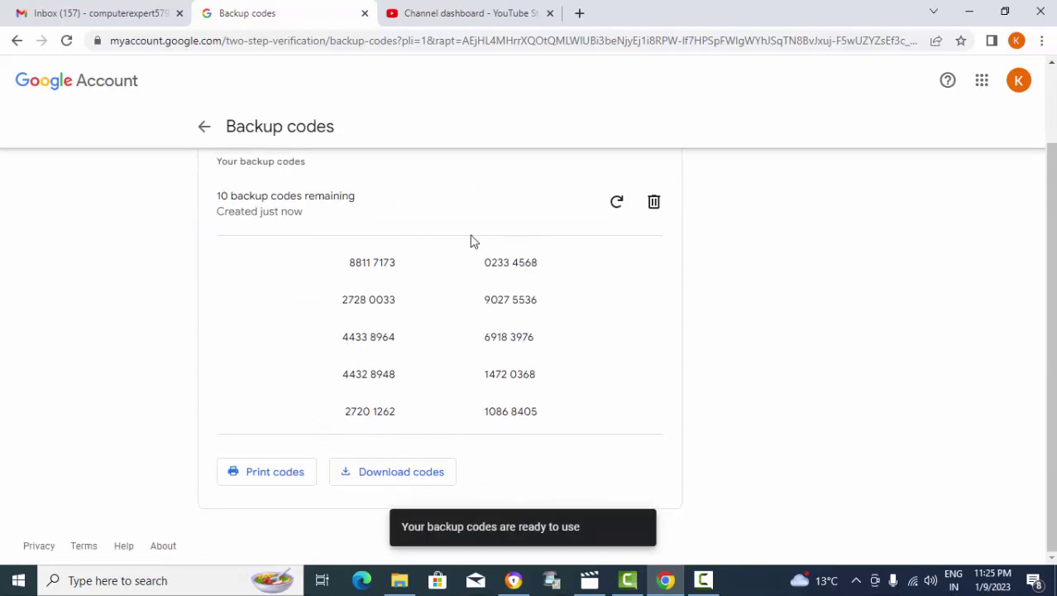
{"action": "scroll", "coordinate": [303, 388], "scroll_direction": "up", "scroll_amount": 1}
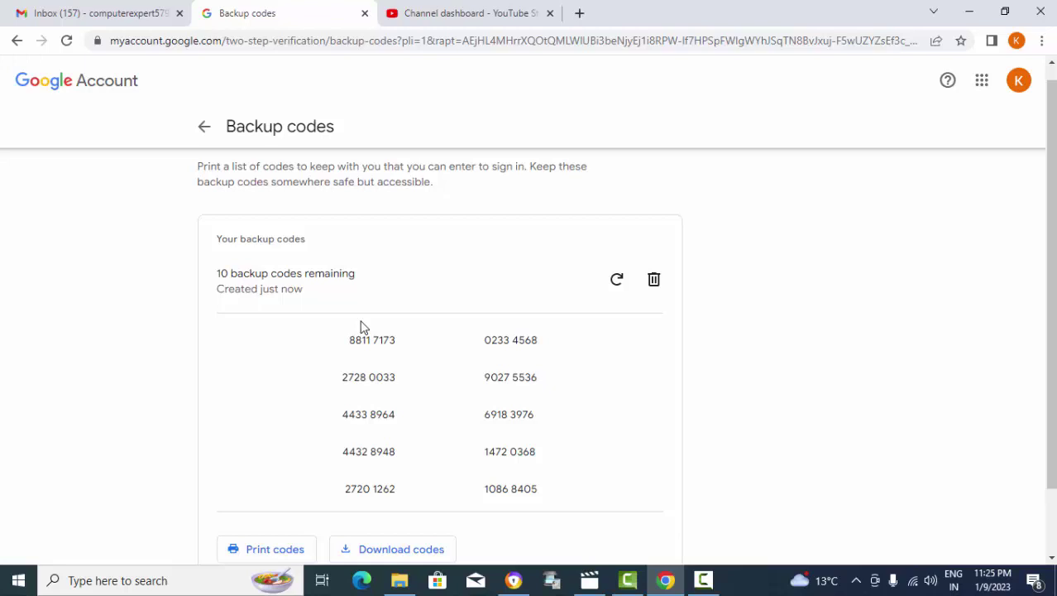
{"action": "scroll", "coordinate": [331, 389], "scroll_direction": "down", "scroll_amount": 1}
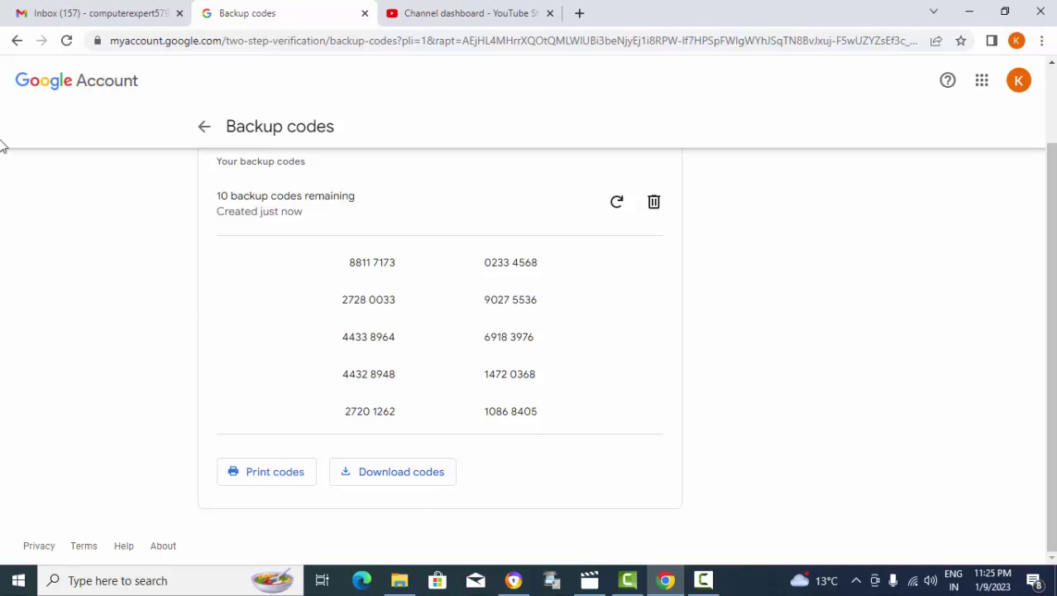
- Return to the Security settings, enter a recovery email address for the account and submit it for verification
{"action": "left_click", "coordinate": [17, 43]}
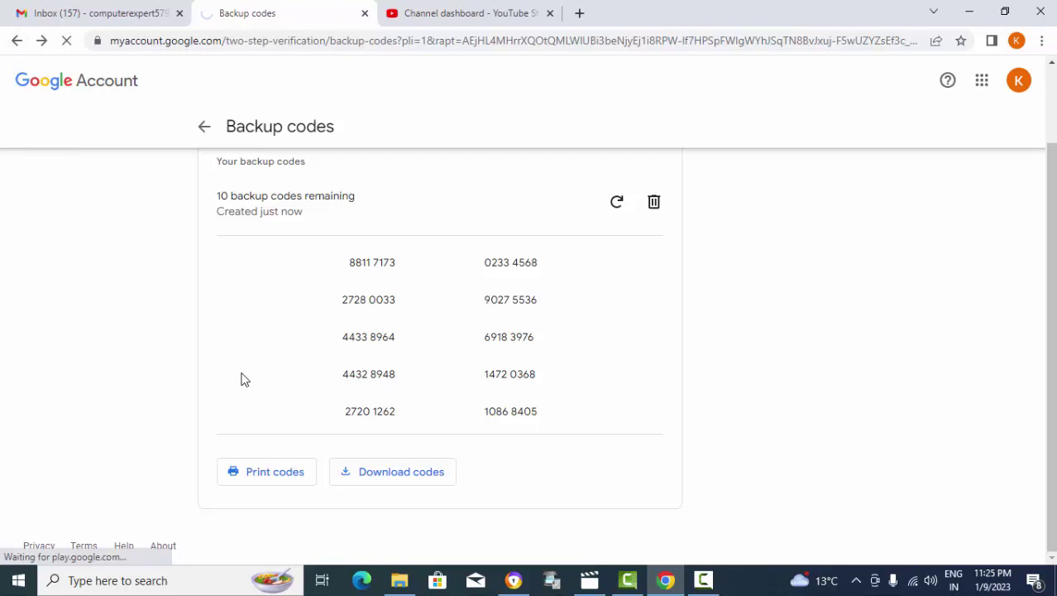
{"action": "scroll", "coordinate": [513, 219], "scroll_direction": "down", "scroll_amount": 5}
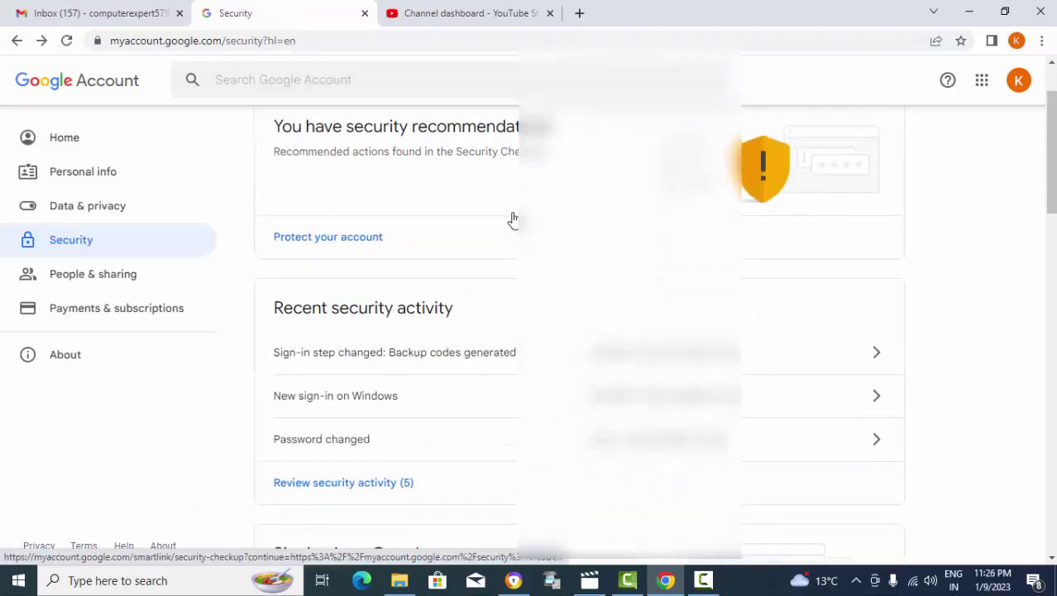
{"action": "scroll", "coordinate": [513, 220], "scroll_direction": "down", "scroll_amount": 4}
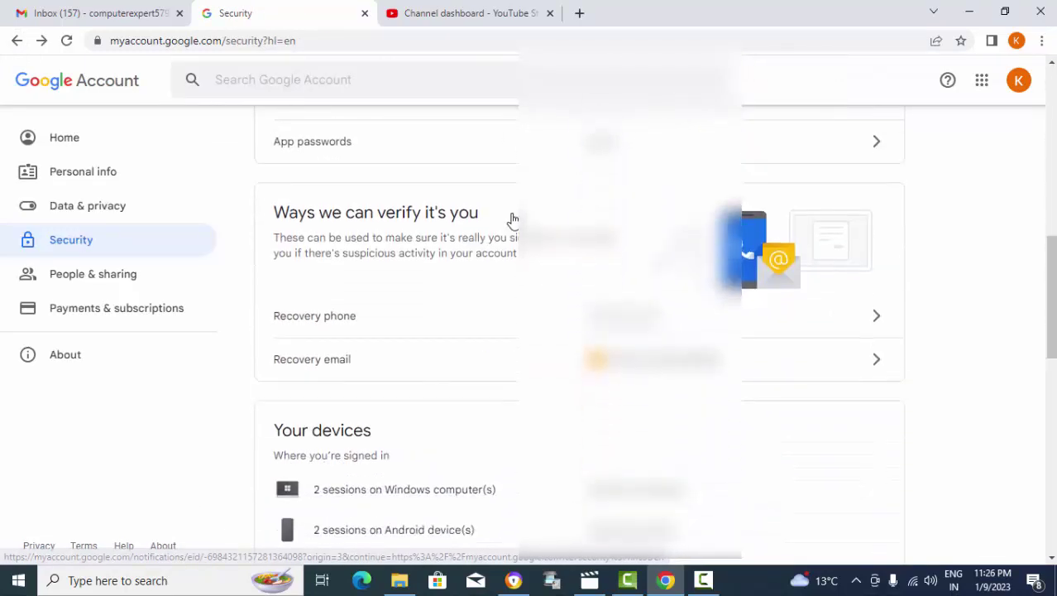
{"action": "scroll", "coordinate": [406, 215], "scroll_direction": "up", "scroll_amount": 2}
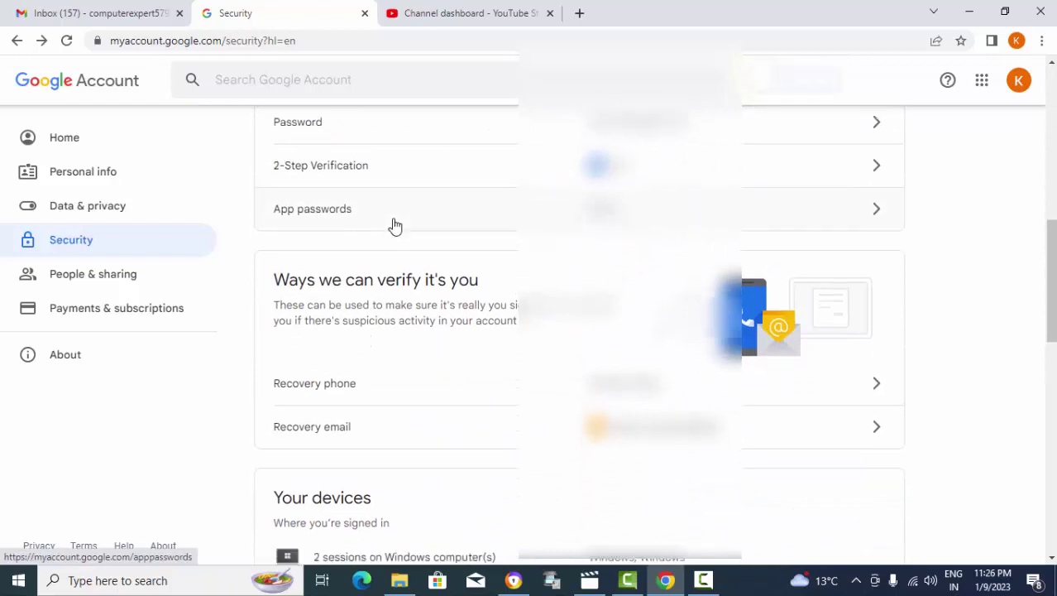
{"action": "scroll", "coordinate": [285, 368], "scroll_direction": "down", "scroll_amount": 1}
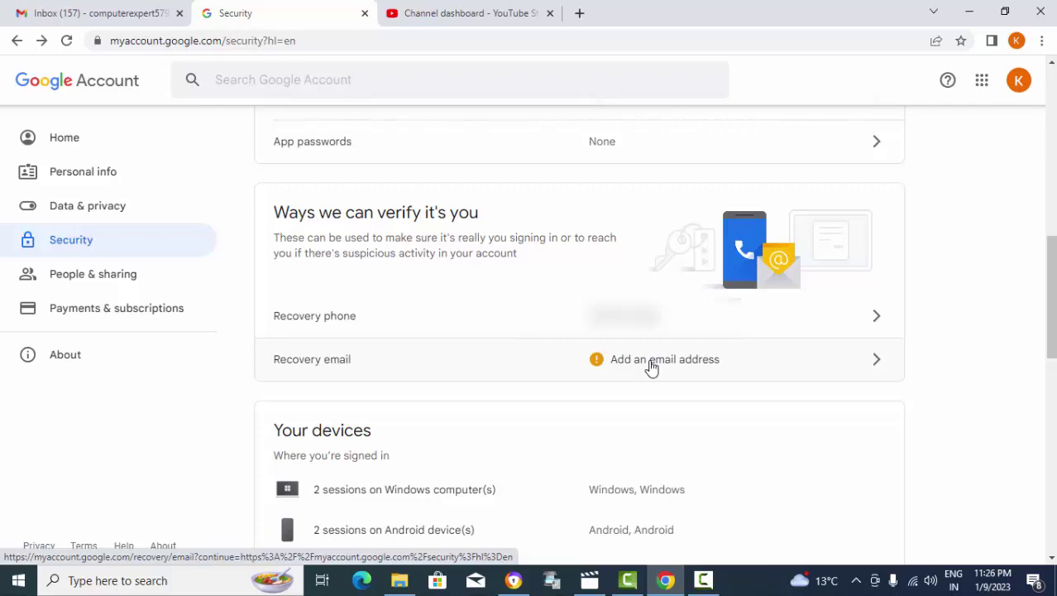
{"action": "left_click", "coordinate": [514, 371]}
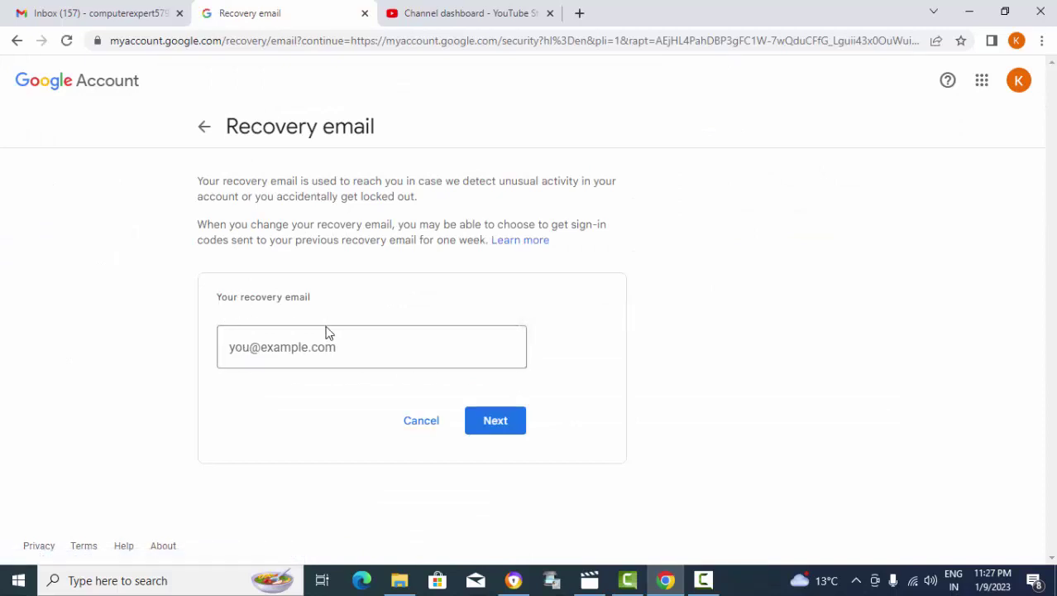
{"action": "left_click", "coordinate": [327, 349]}
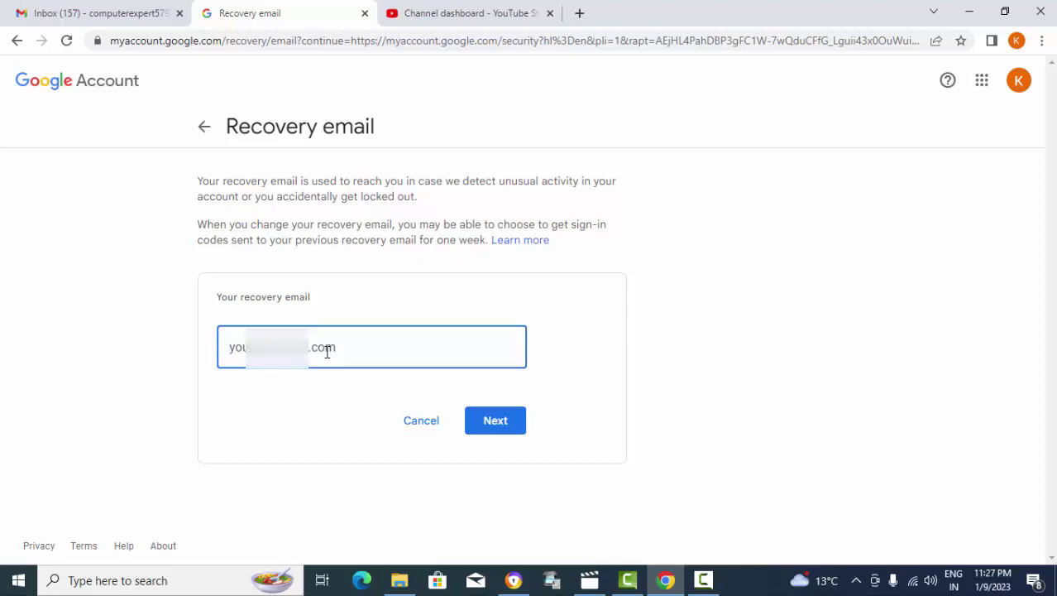
{"action": "key", "text": "ctrl+v"}
{"action": "left_click", "coordinate": [484, 425]}
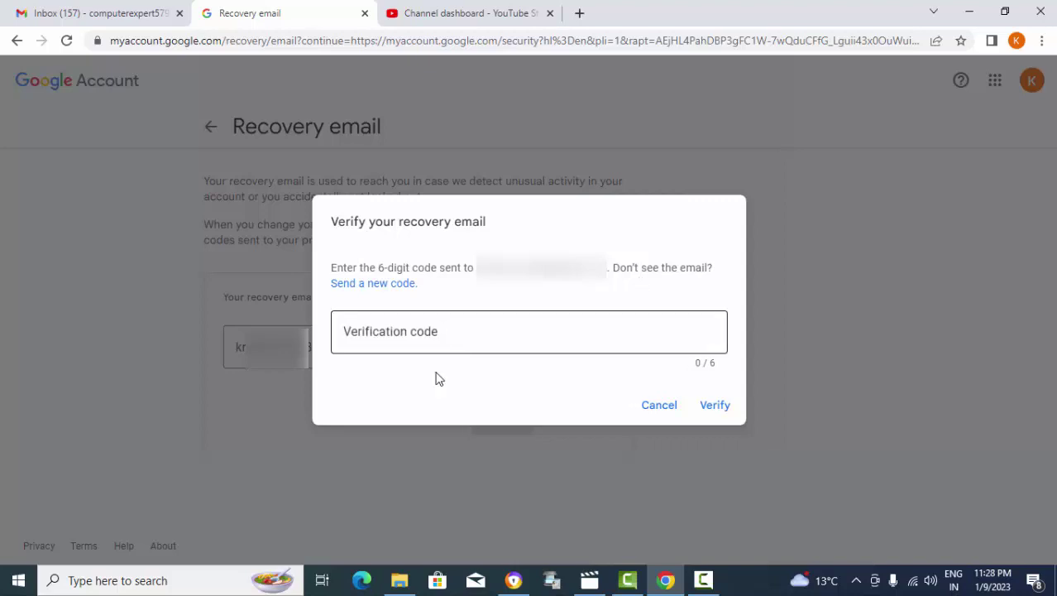
- Switch to the other browser and open gmail.com to reach the recovery address's inbox
{"action": "left_click", "coordinate": [513, 580]}
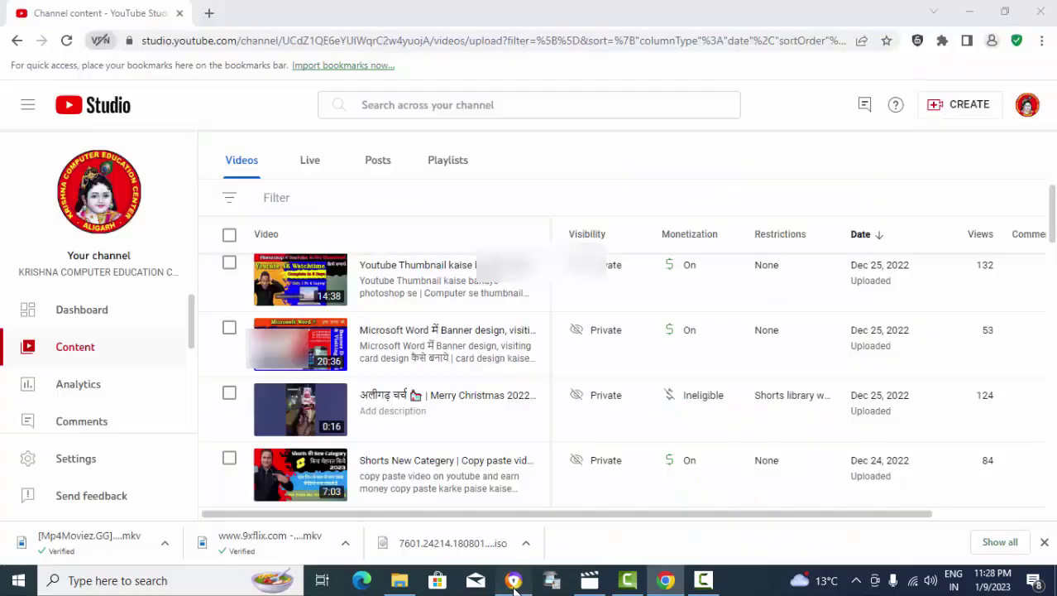
{"action": "scroll", "coordinate": [617, 310], "scroll_direction": "down", "scroll_amount": 2}
{"action": "scroll", "coordinate": [612, 339], "scroll_direction": "down", "scroll_amount": 2}
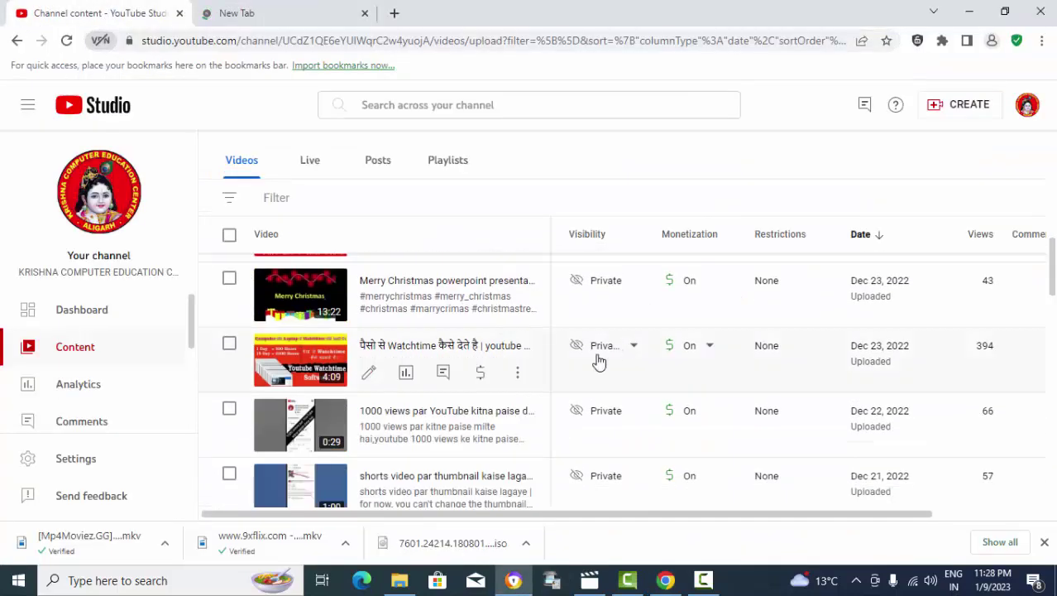
{"action": "scroll", "coordinate": [597, 361], "scroll_direction": "up", "scroll_amount": 10}
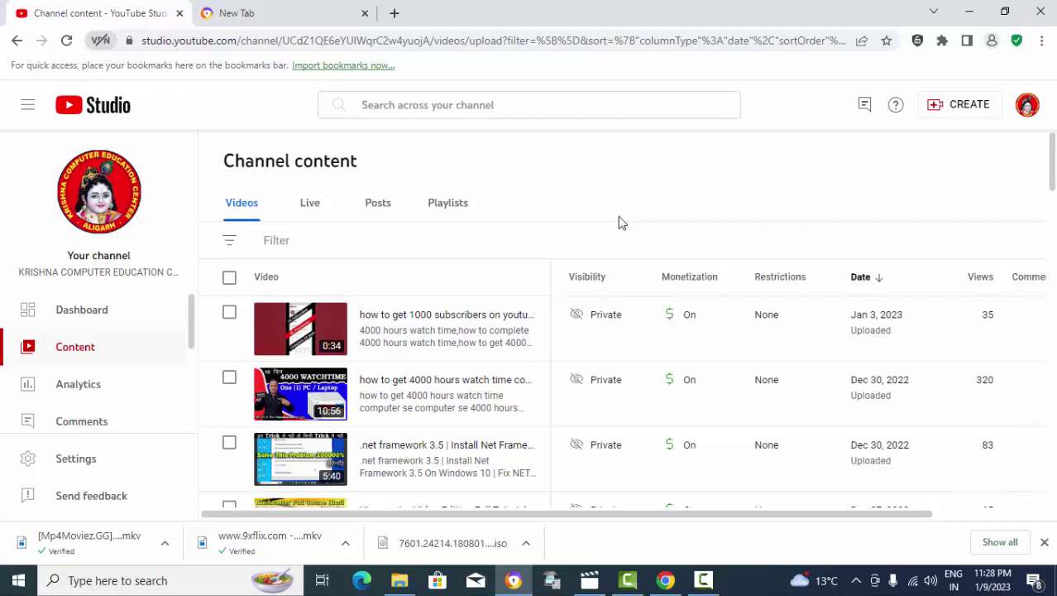
{"action": "left_click", "coordinate": [258, 13]}
{"action": "left_click", "coordinate": [254, 39]}
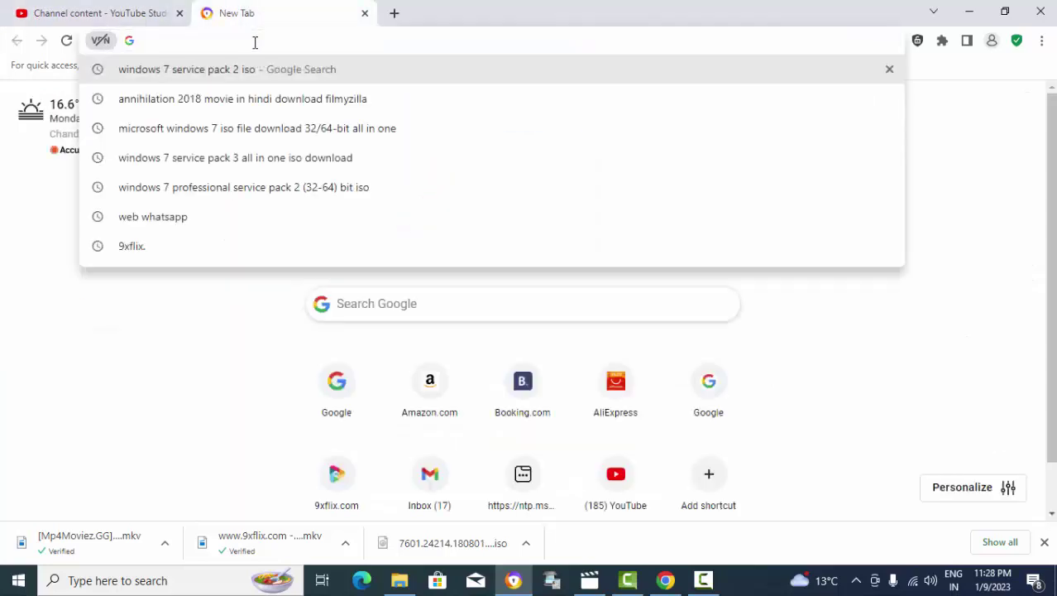
{"action": "type", "text": "gmail.com"}
{"action": "key", "text": "Return"}
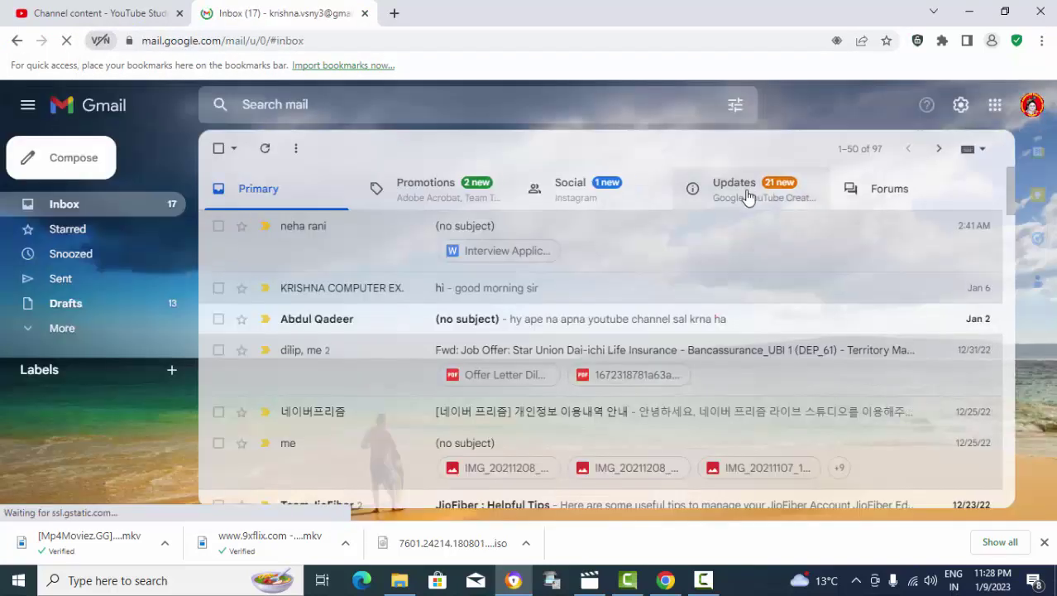
{"action": "left_click", "coordinate": [747, 196]}
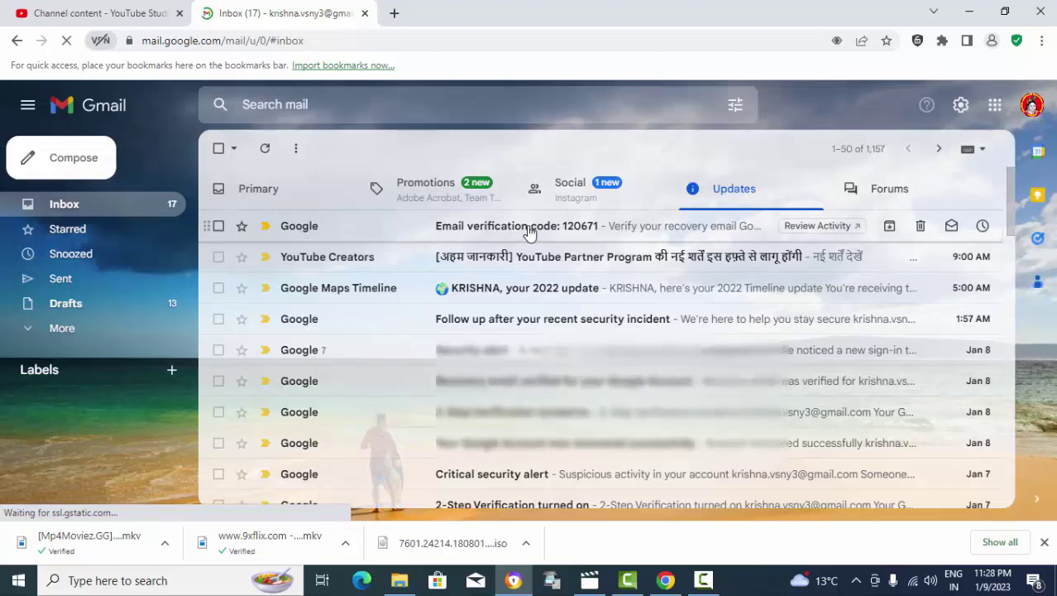
{"action": "left_click", "coordinate": [529, 229]}
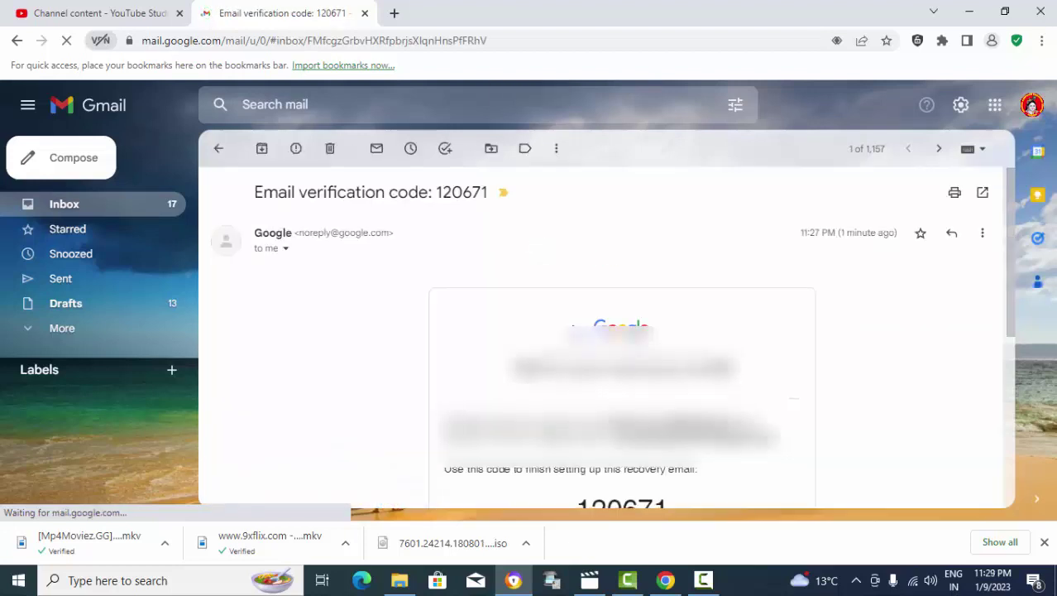
{"action": "scroll", "coordinate": [614, 277], "scroll_direction": "down", "scroll_amount": 3}
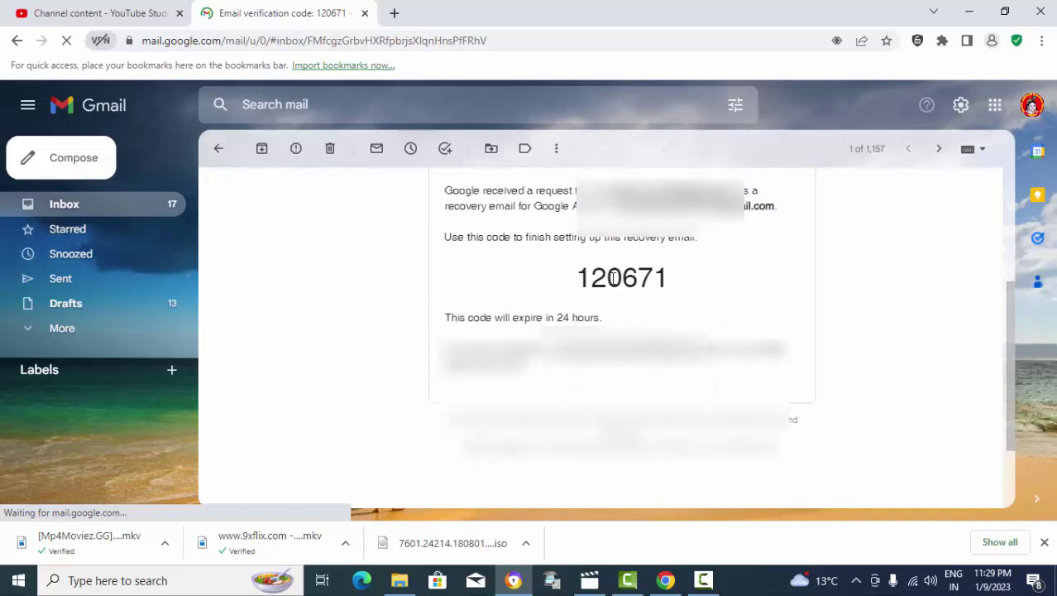
{"action": "double_click", "coordinate": [614, 277]}
{"action": "key", "text": "ctrl+c"}
- Switch back to the Recovery email page, paste the verification code and submit it for verification
{"action": "key", "text": "alt+Tab"}
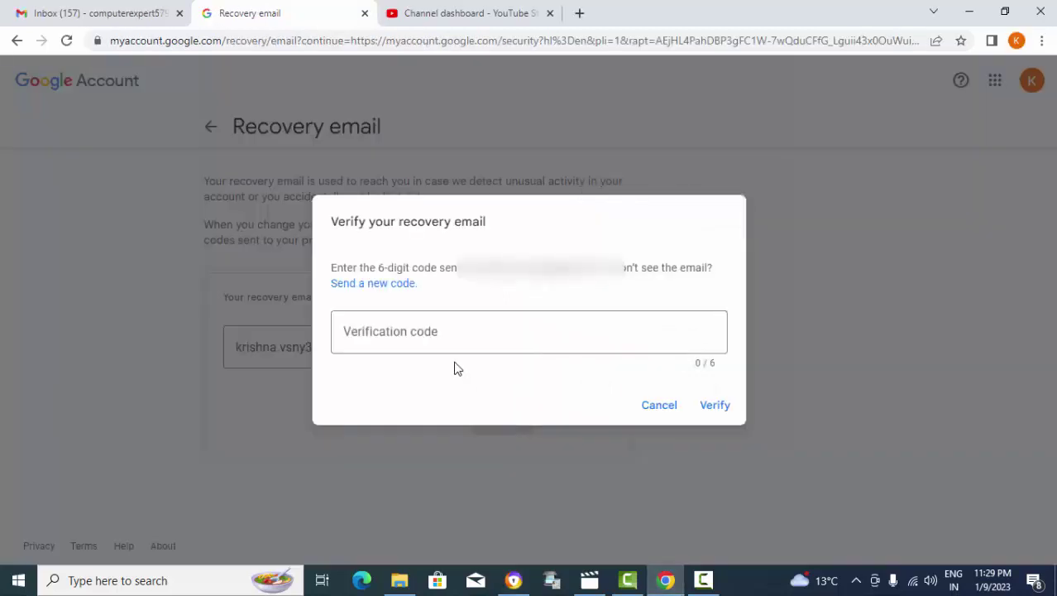
{"action": "left_click", "coordinate": [451, 332]}
{"action": "key", "text": "ctrl+v"}
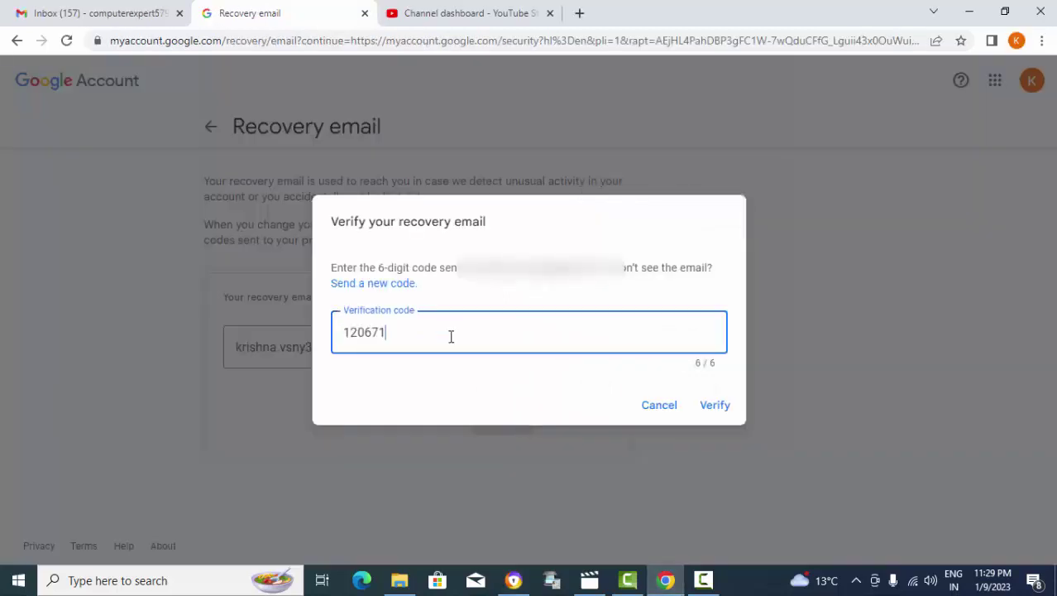
{"action": "left_click", "coordinate": [716, 407]}
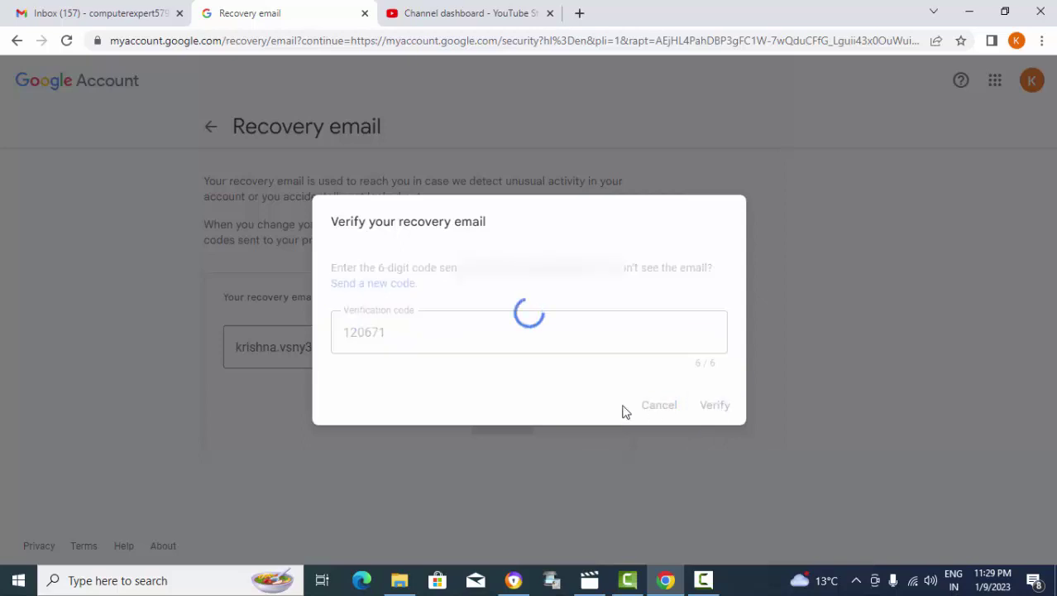